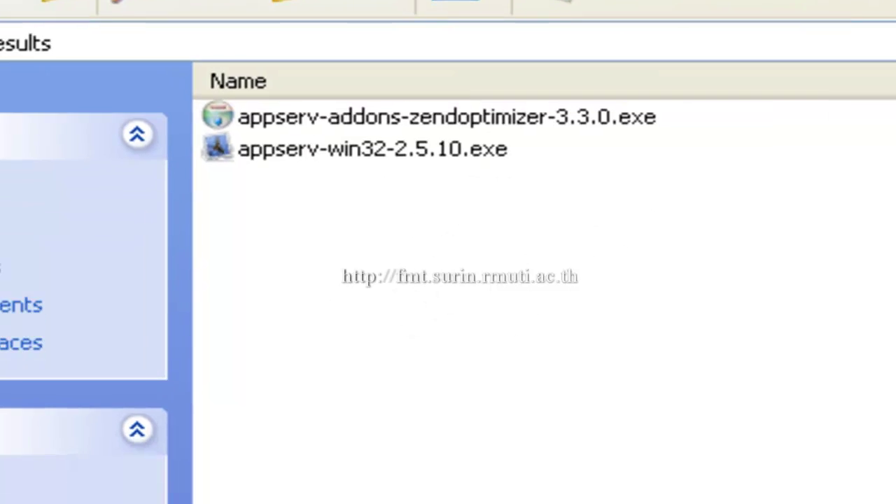
# Step: Launch the AppServ 2.5.10 installer, pass the welcome page and accept the GNU LGPL license
pyautogui.doubleClick(372, 150)
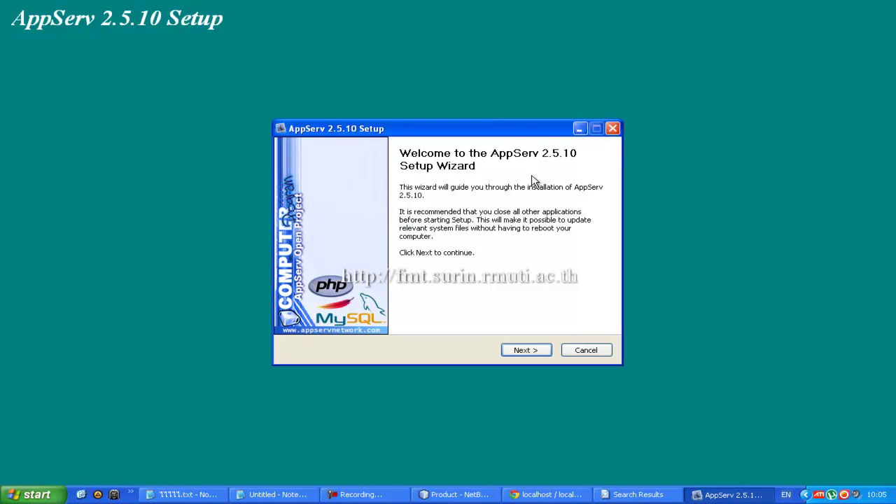
pyautogui.moveTo(499, 128); pyautogui.dragTo(433, 107)
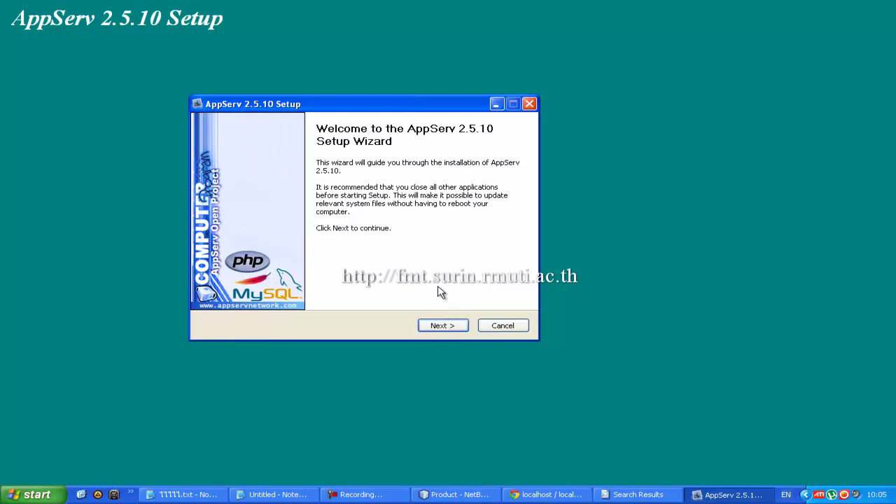
pyautogui.click(442, 327)
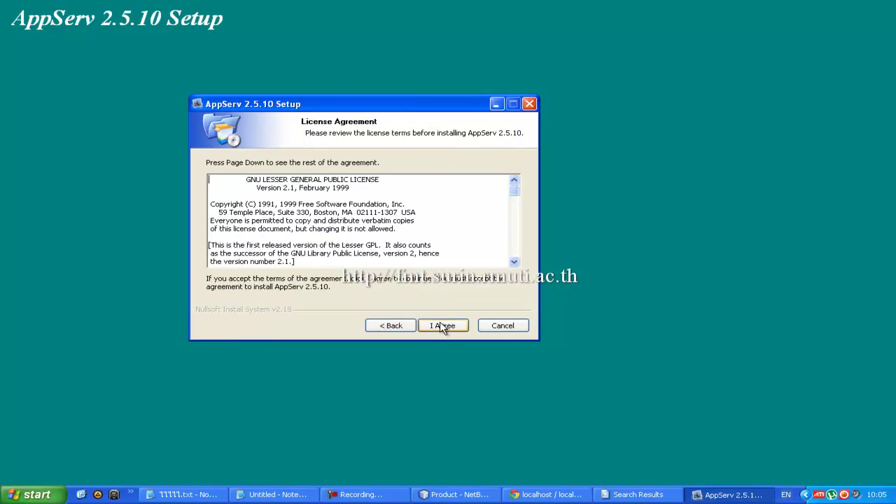
pyautogui.moveTo(448, 111); pyautogui.dragTo(463, 79)
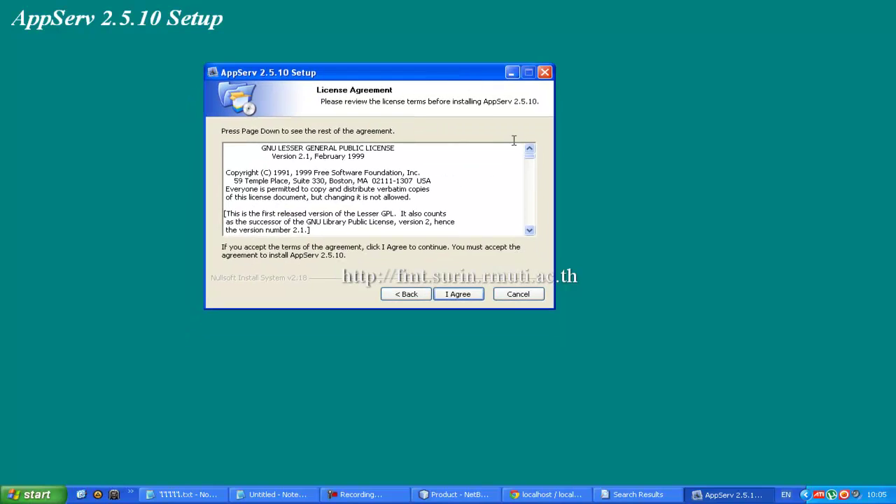
pyautogui.moveTo(530, 163); pyautogui.dragTo(532, 228)
pyautogui.click(462, 295)
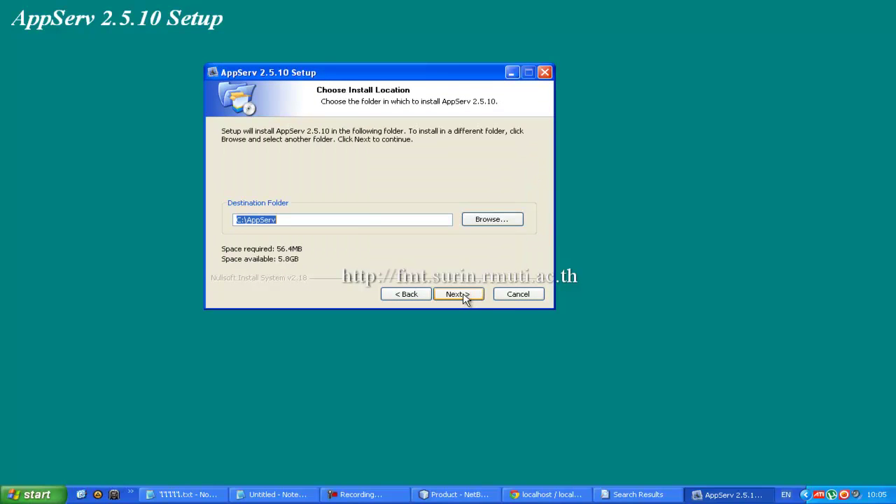
# Step: Keep C:\AppServ as the destination folder and proceed to Select Components
pyautogui.moveTo(434, 74); pyautogui.dragTo(411, 81)
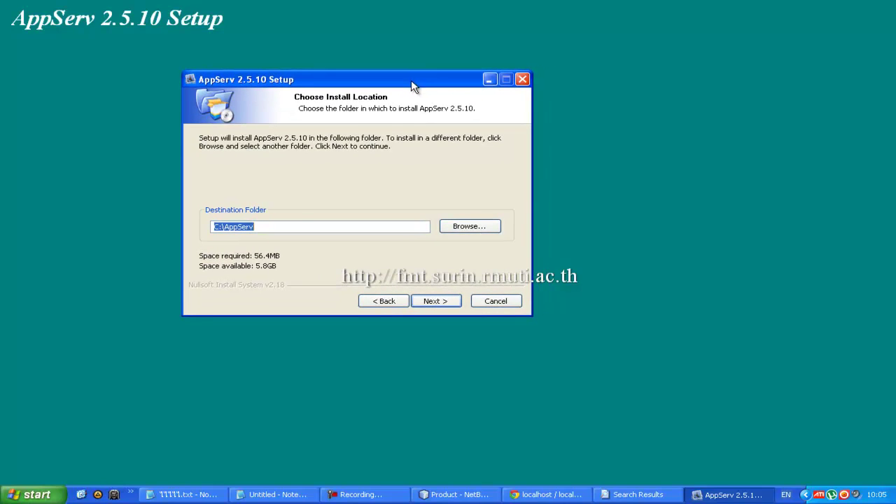
pyautogui.click(301, 229)
pyautogui.moveTo(389, 78); pyautogui.dragTo(451, 107)
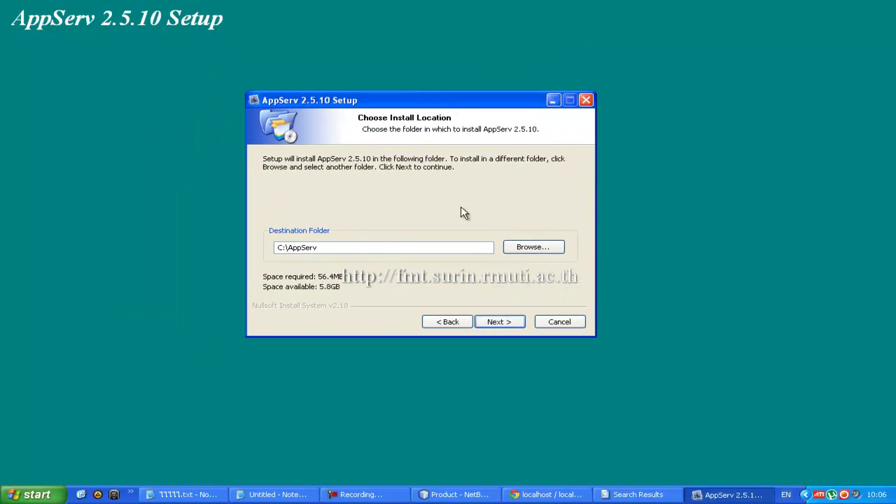
pyautogui.moveTo(308, 251); pyautogui.dragTo(266, 250)
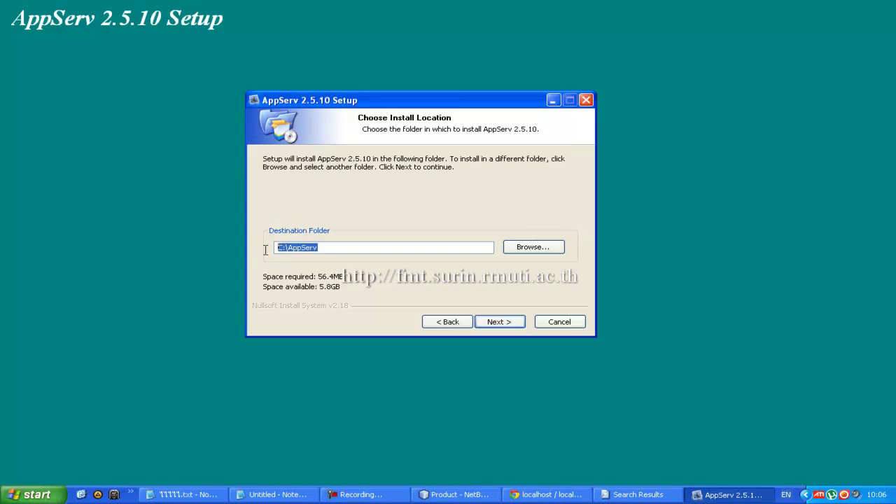
pyautogui.click(329, 248)
pyautogui.click(499, 322)
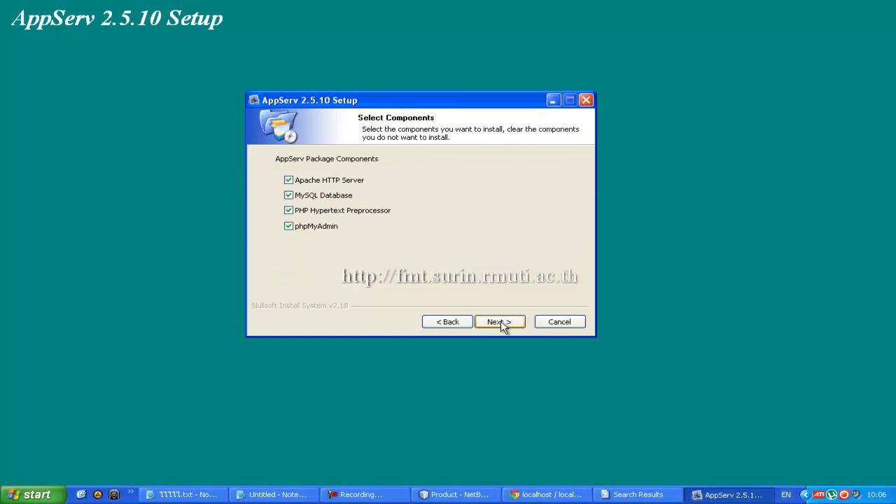
# Step: Keep Apache, MySQL, PHP and phpMyAdmin all selected and continue to the Apache settings
pyautogui.moveTo(456, 106); pyautogui.dragTo(364, 116)
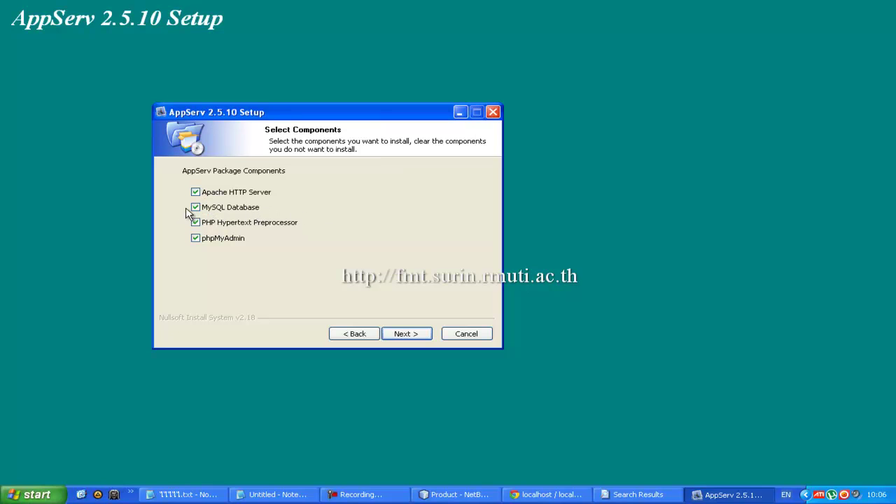
pyautogui.moveTo(285, 117); pyautogui.dragTo(305, 88)
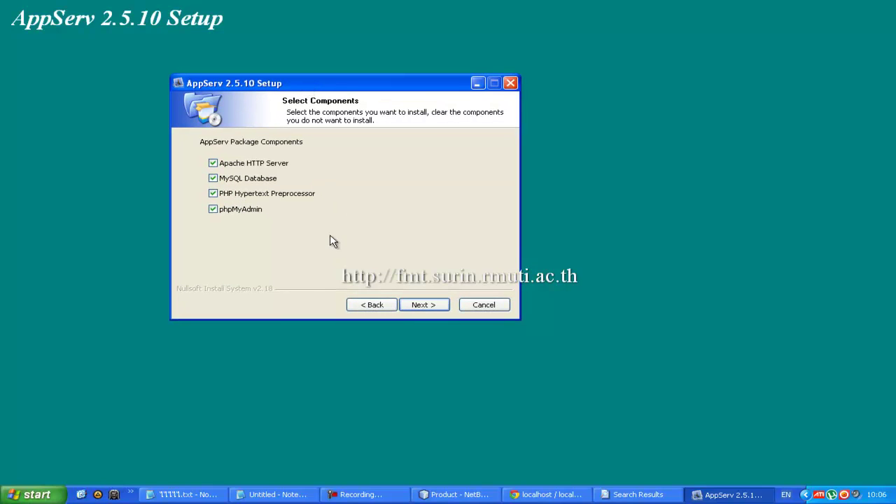
pyautogui.click(410, 306)
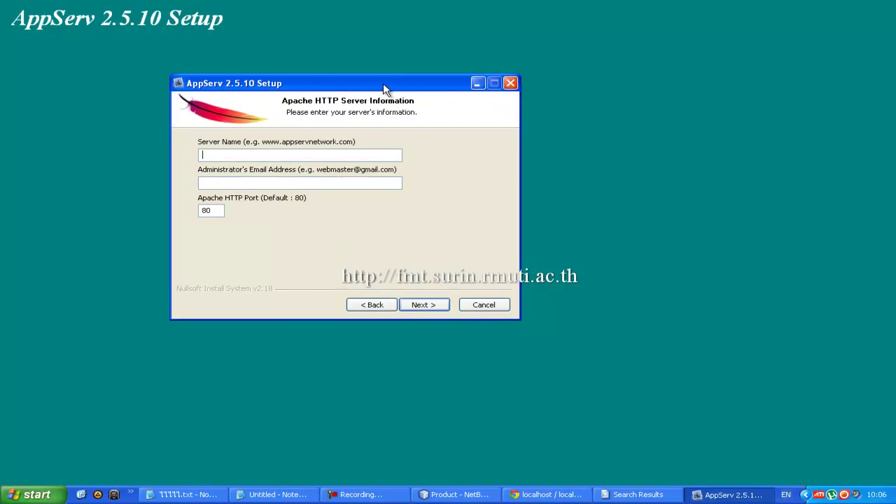
# Step: Enter server name localhost and an administrator e-mail, keeping HTTP port 80, then continue
pyautogui.moveTo(384, 89); pyautogui.dragTo(381, 138)
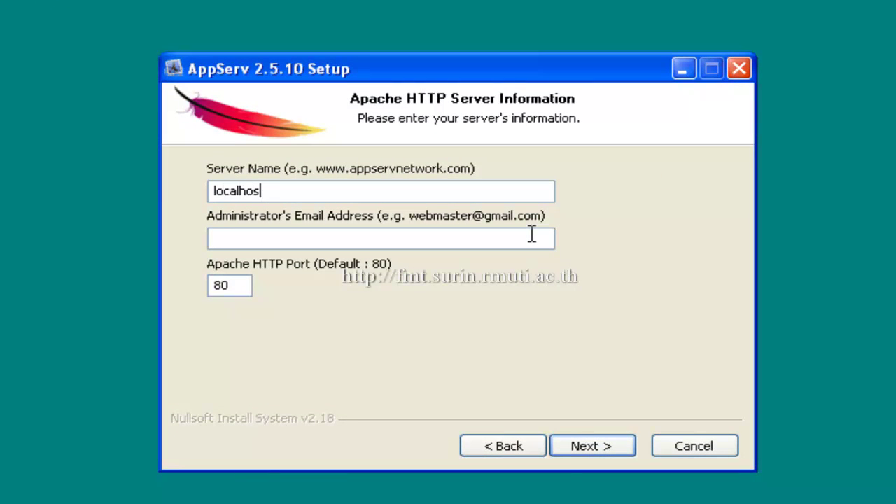
pyautogui.click(365, 236)
pyautogui.moveTo(238, 281); pyautogui.dragTo(206, 281)
pyautogui.click(241, 291)
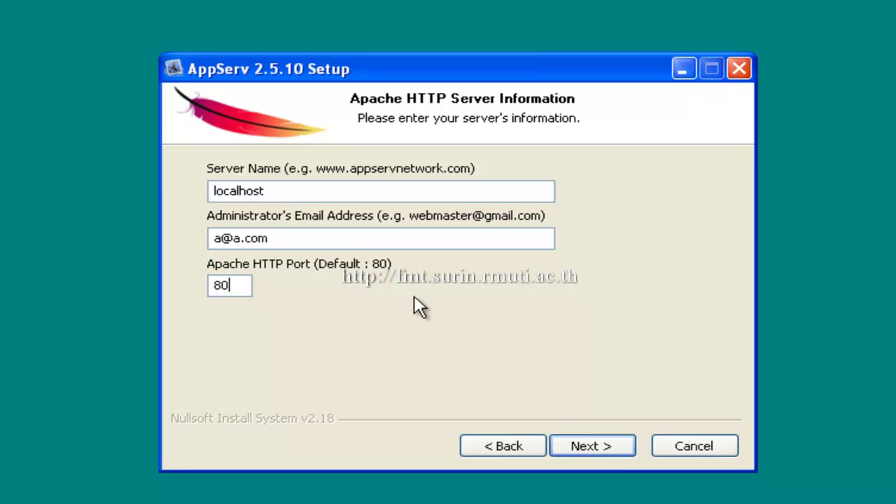
pyautogui.click(594, 445)
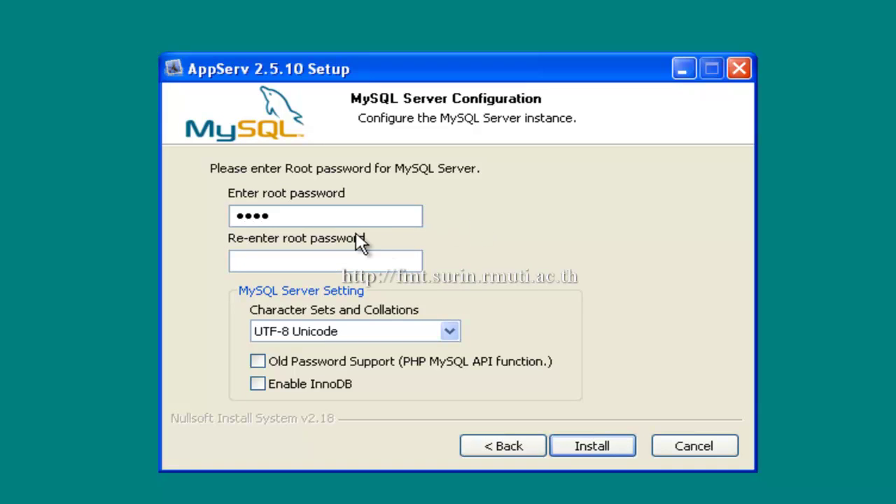
# Step: Enter the MySQL root password, keep the UTF-8 Unicode character set, and start installing
pyautogui.write('1234')
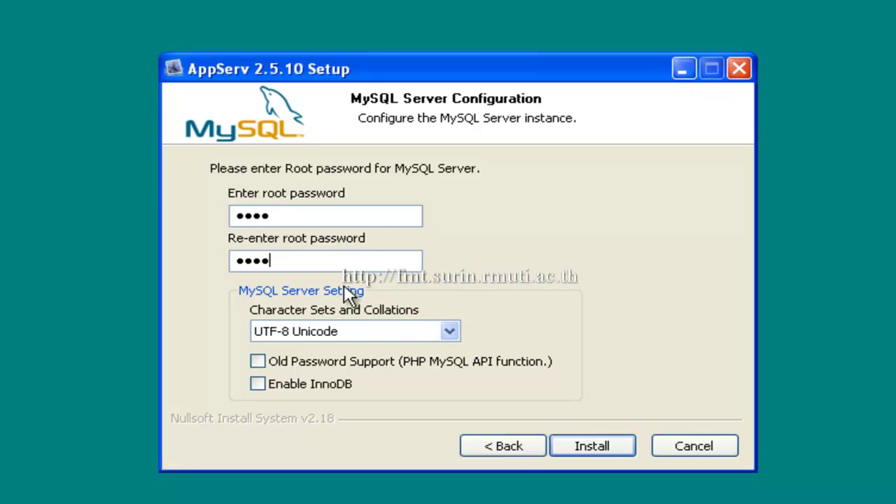
pyautogui.click(449, 329)
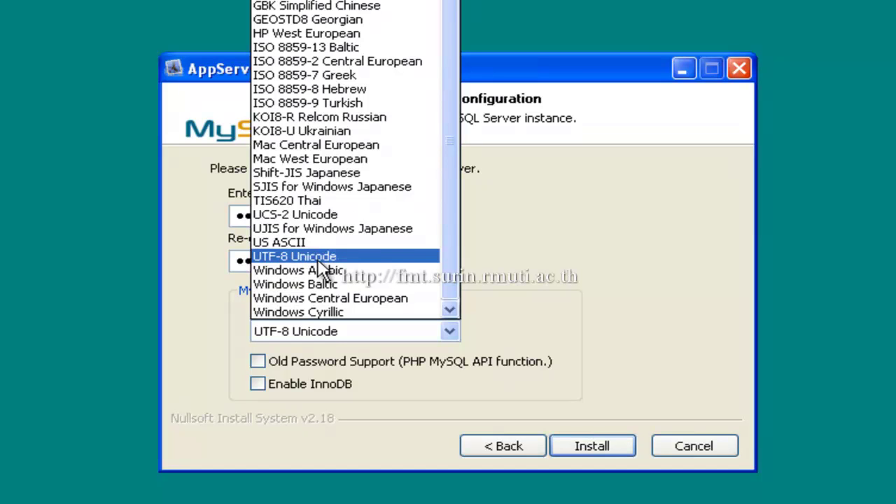
pyautogui.moveTo(452, 226)
pyautogui.mouseDown()
pyautogui.moveTo(455, 196)
pyautogui.moveTo(452, 228)
pyautogui.mouseUp()
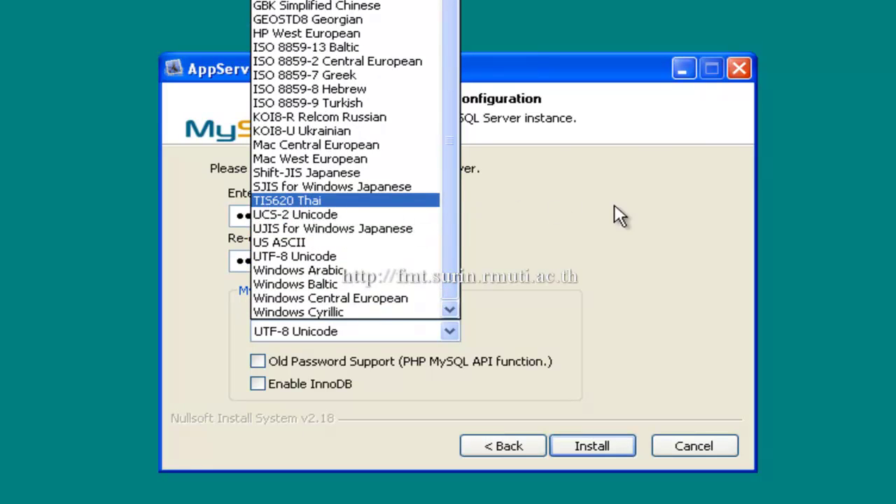
pyautogui.click(637, 231)
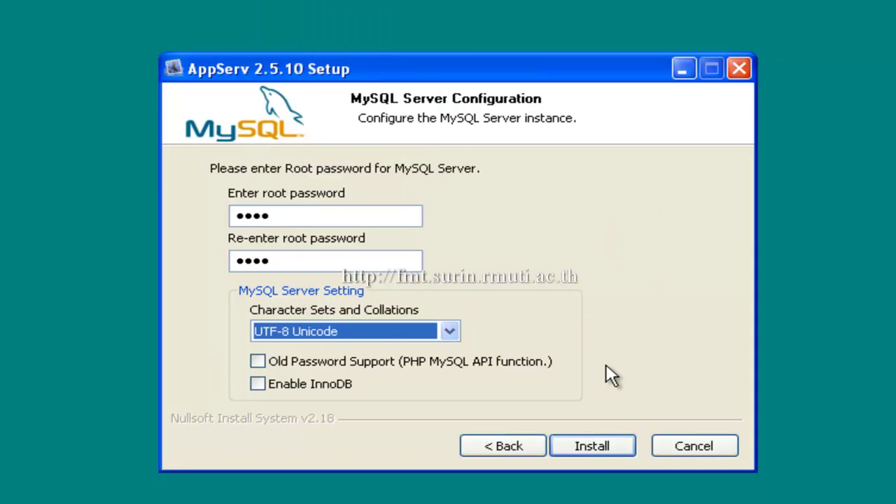
pyautogui.click(580, 449)
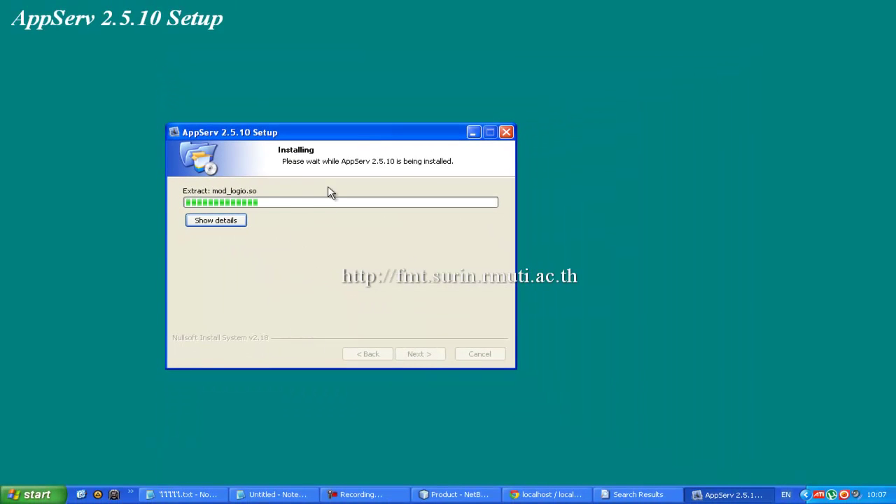
# Step: Show the extraction details and wait for installation to reach the Completing page
pyautogui.moveTo(364, 138); pyautogui.dragTo(428, 148)
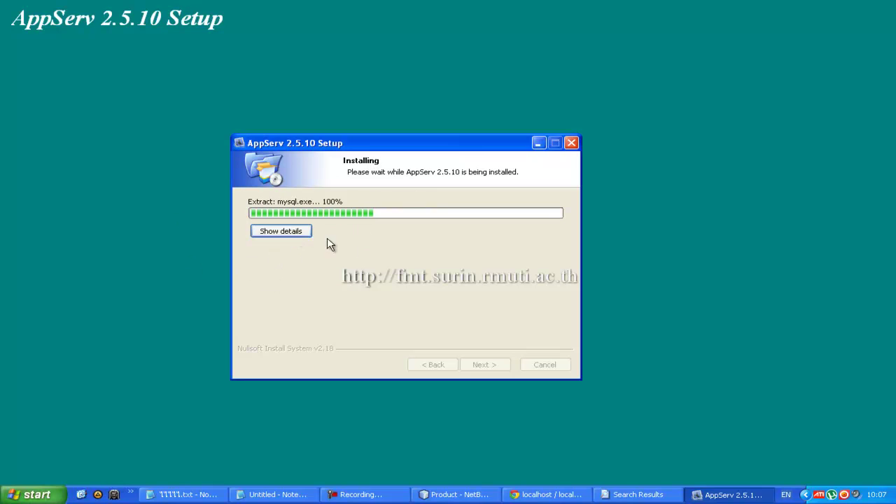
pyautogui.click(294, 239)
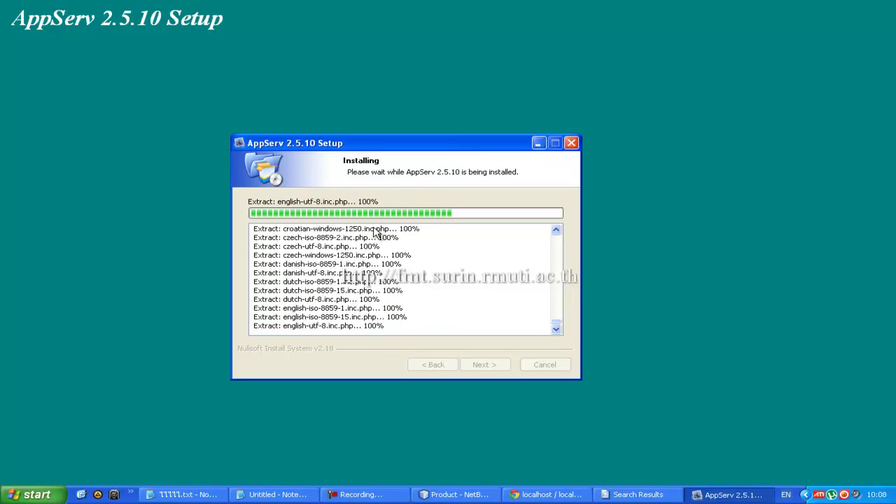
pyautogui.moveTo(388, 144); pyautogui.dragTo(418, 146)
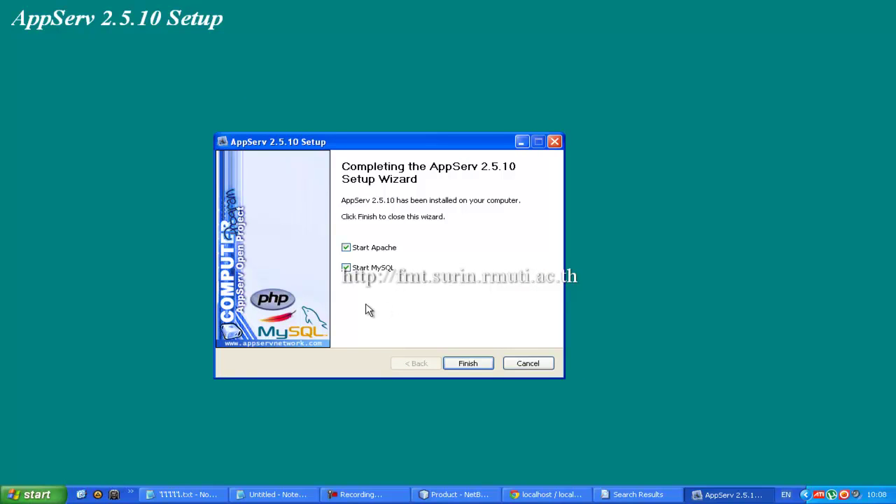
# Step: Finish the wizard with Start Apache and Start MySQL left checked
pyautogui.moveTo(443, 142); pyautogui.dragTo(437, 116)
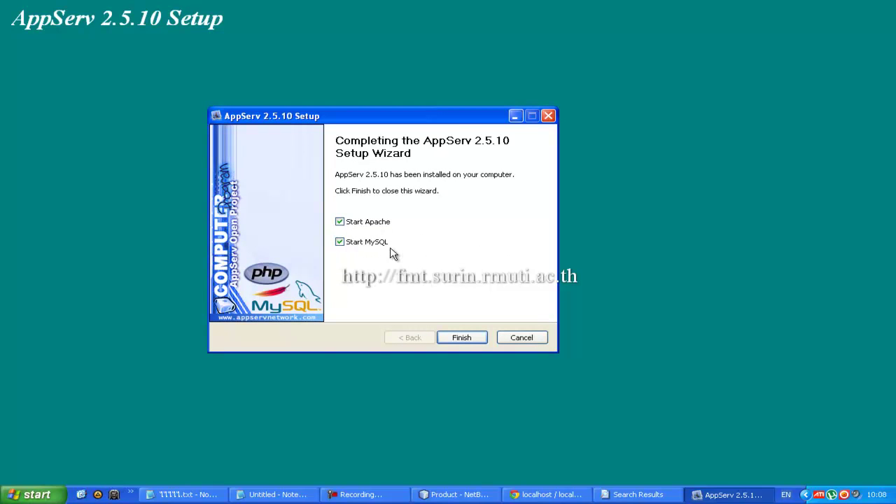
pyautogui.click(462, 339)
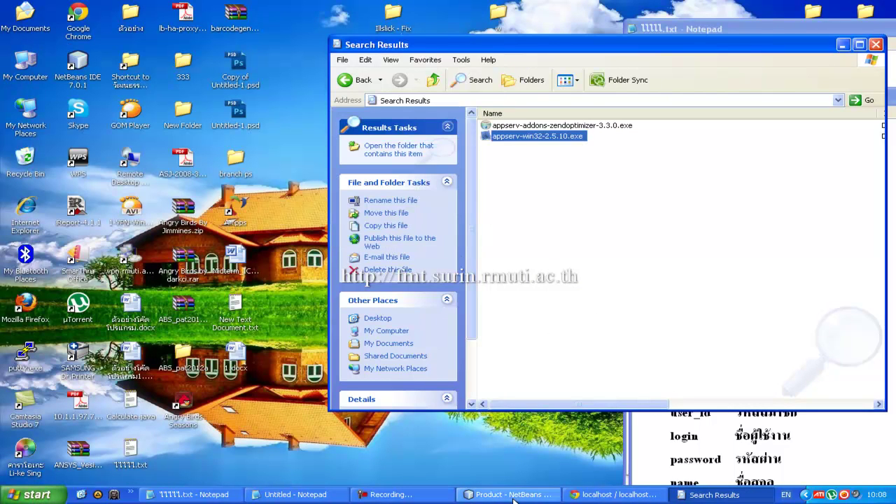
# Step: In the Chrome window, strip /phpmyadmin/ from the address and load plain localhost
pyautogui.click(614, 495)
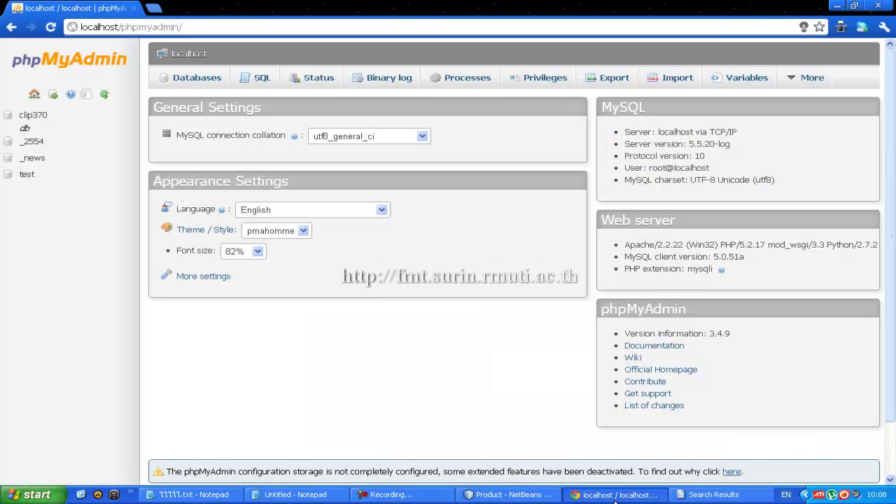
pyautogui.click(616, 495)
pyautogui.click(616, 495)
pyautogui.moveTo(122, 26); pyautogui.dragTo(259, 31)
pyautogui.press('BackSpace')
pyautogui.press('Return')
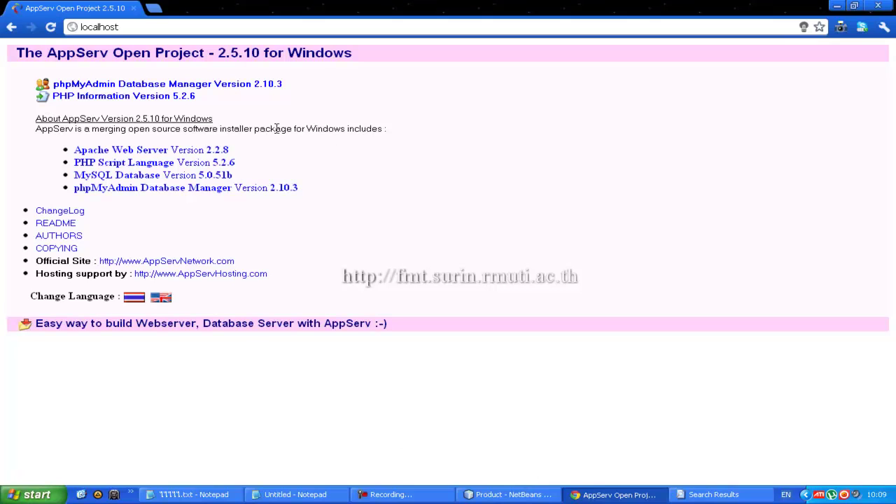
# Step: View the localhost AppServ page listing Apache 2.2.8, PHP 5.2.6, MySQL 5.0.51b, phpMyAdmin 2.10.3
pyautogui.click(392, 495)
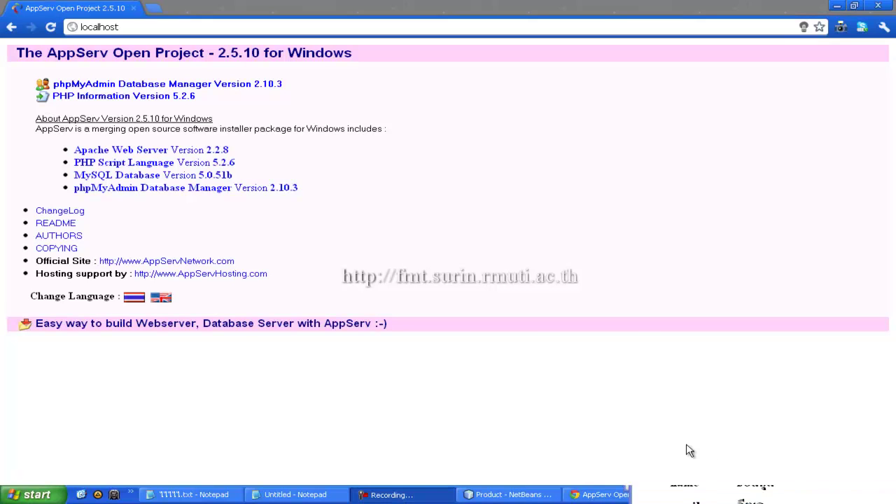